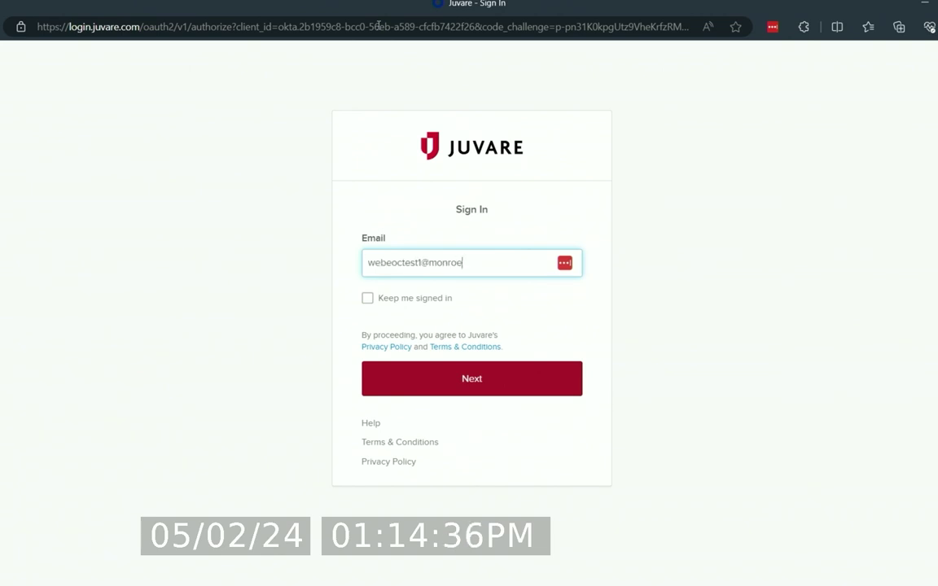
# Complete the account e-mail on the sign-in page, proceed with the sign-in and accept the Monroe County access policy
pyautogui.write('county-fl.gov')
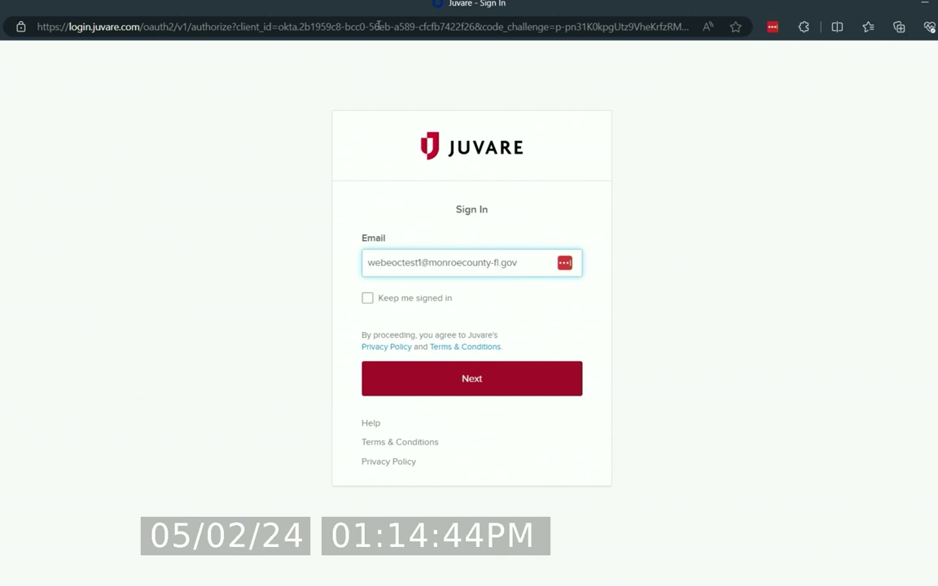
pyautogui.click(475, 379)
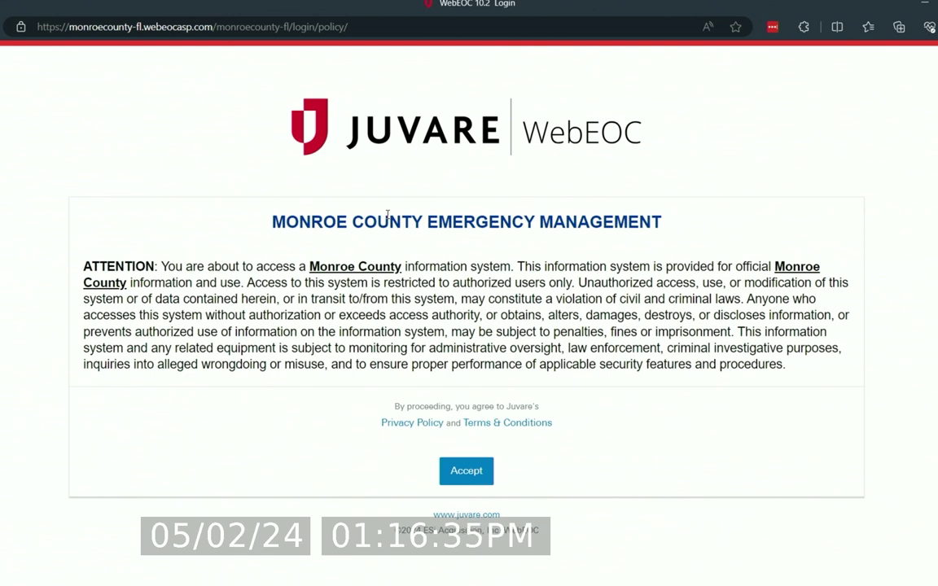
pyautogui.click(460, 473)
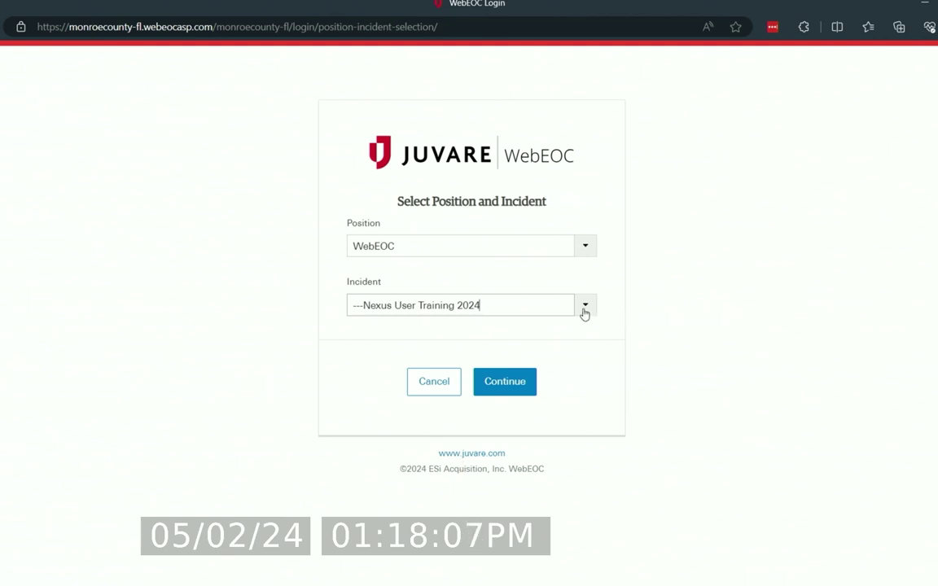
# Select the Nexus User Training 2024 incident, continue, and submit the prefilled additional login information
pyautogui.click(585, 308)
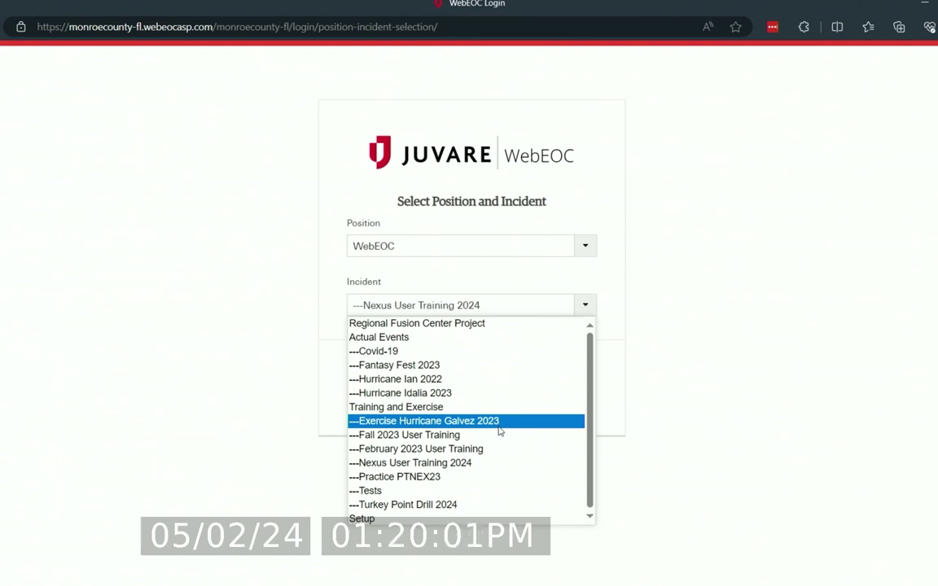
pyautogui.click(468, 464)
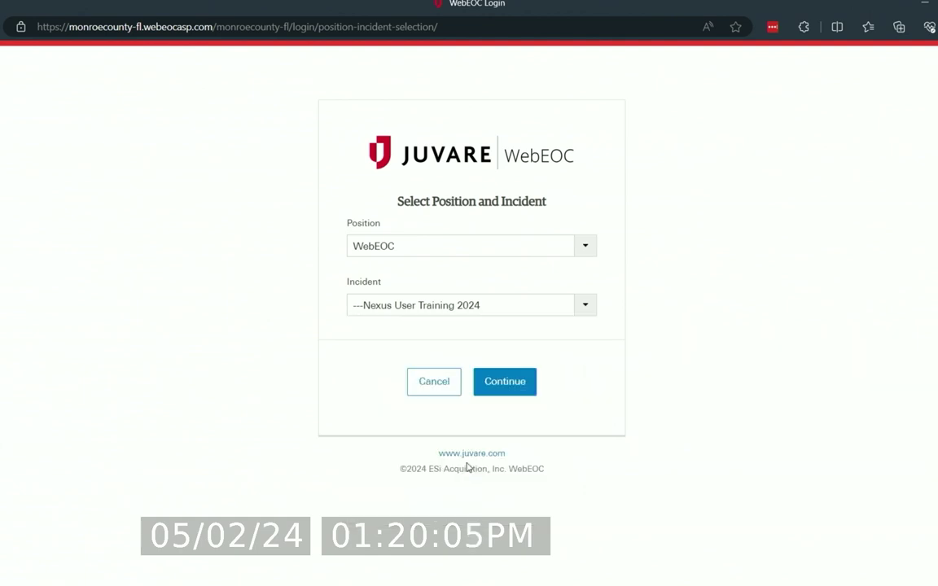
pyautogui.click(515, 383)
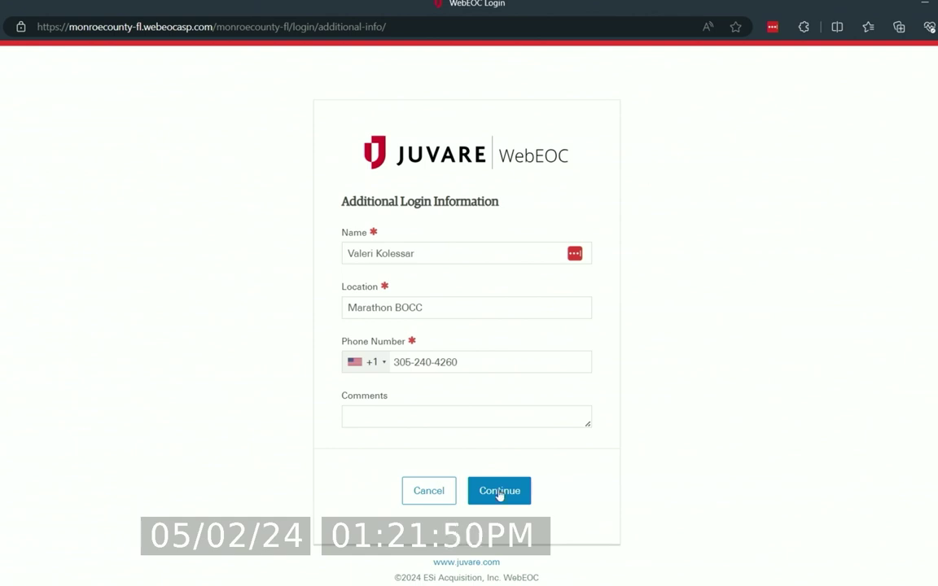
pyautogui.click(500, 492)
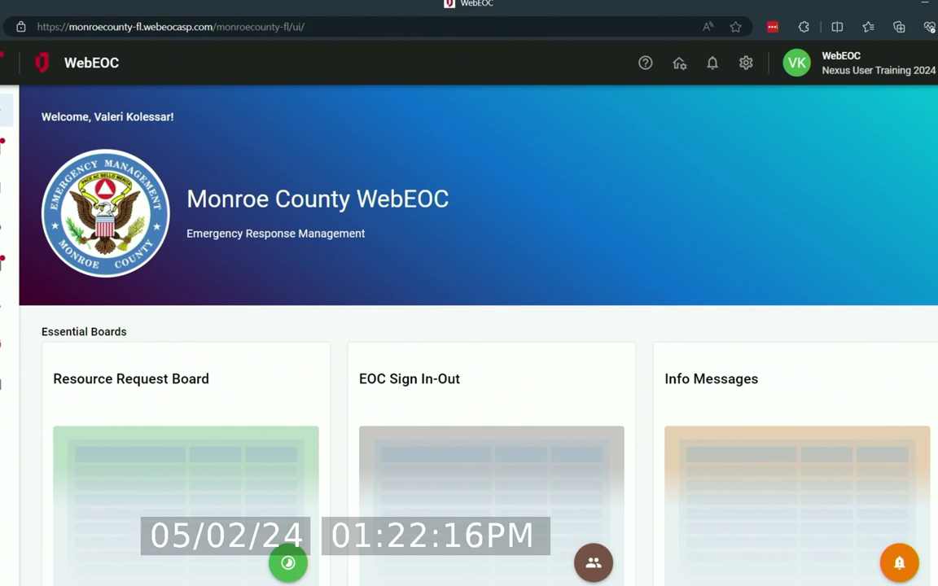
# Look over the essential boards on the home page and check the account's position and incident details
pyautogui.scroll(-3, 469, 326)
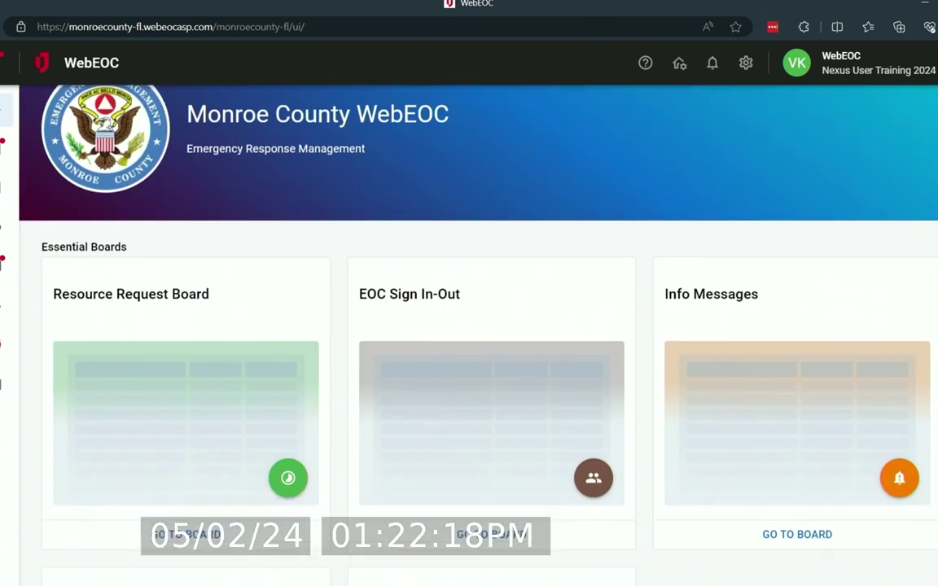
pyautogui.scroll(-1, 469, 326)
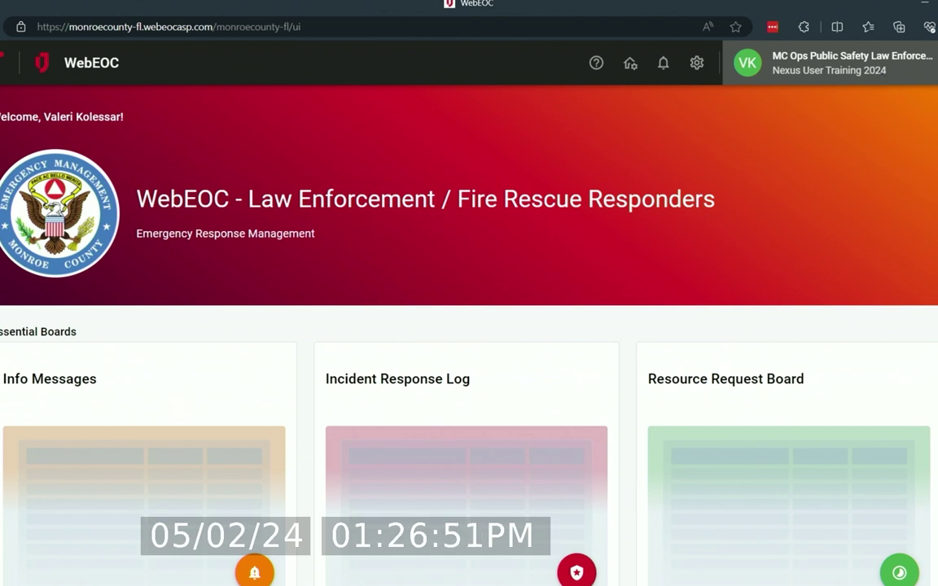
pyautogui.click(896, 64)
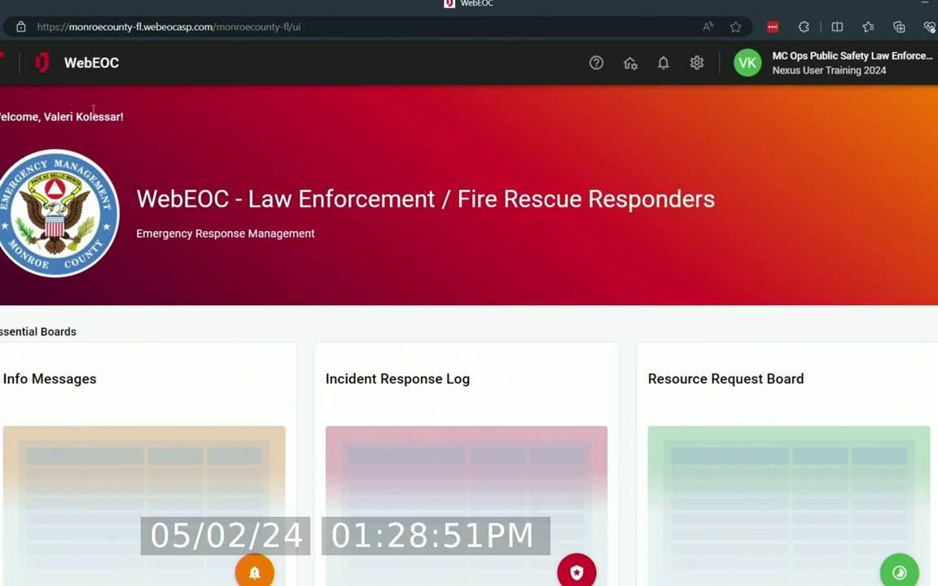
# Open the Boards page and look through all boards available to the law enforcement position
pyautogui.click(4, 66)
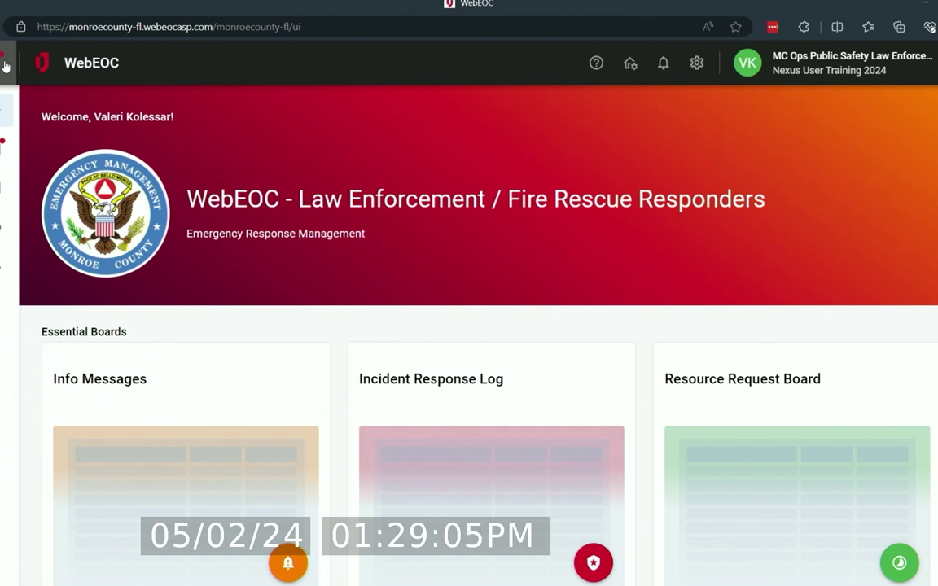
pyautogui.moveTo(4, 103)
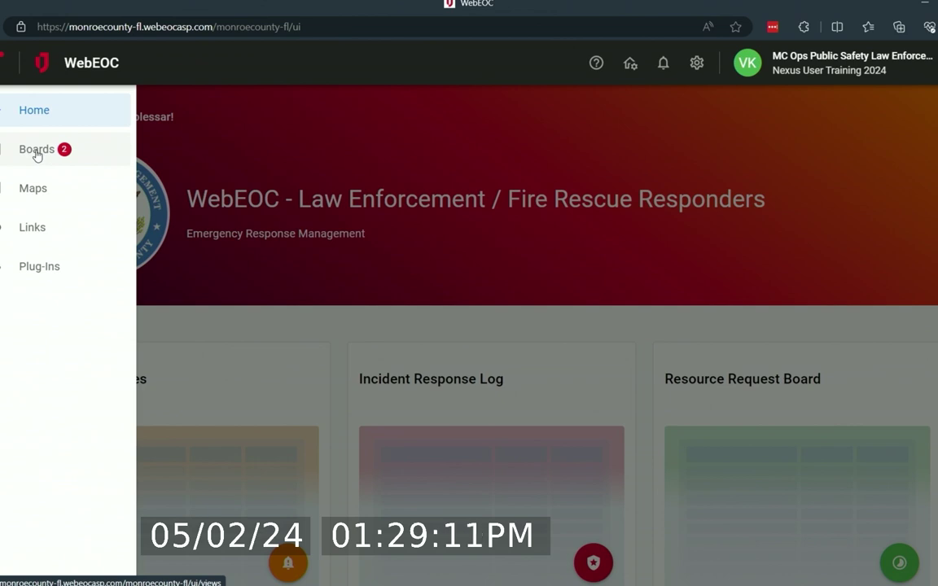
pyautogui.click(37, 150)
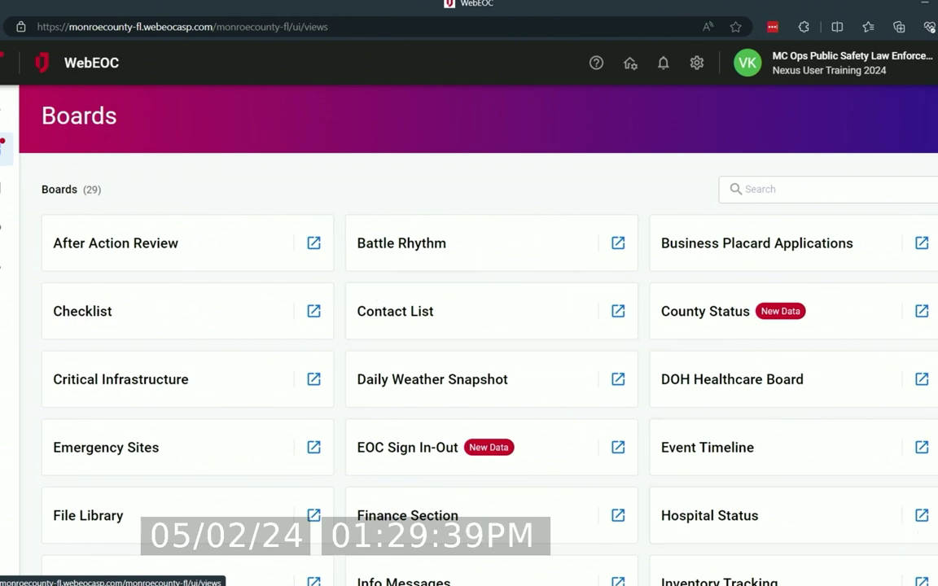
pyautogui.scroll(-3, 469, 342)
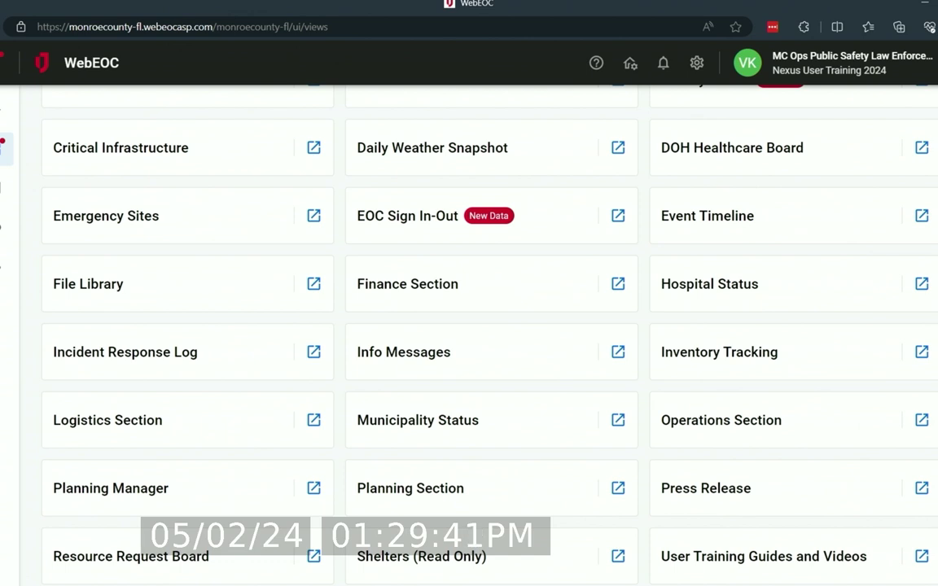
pyautogui.scroll(-2, 469, 326)
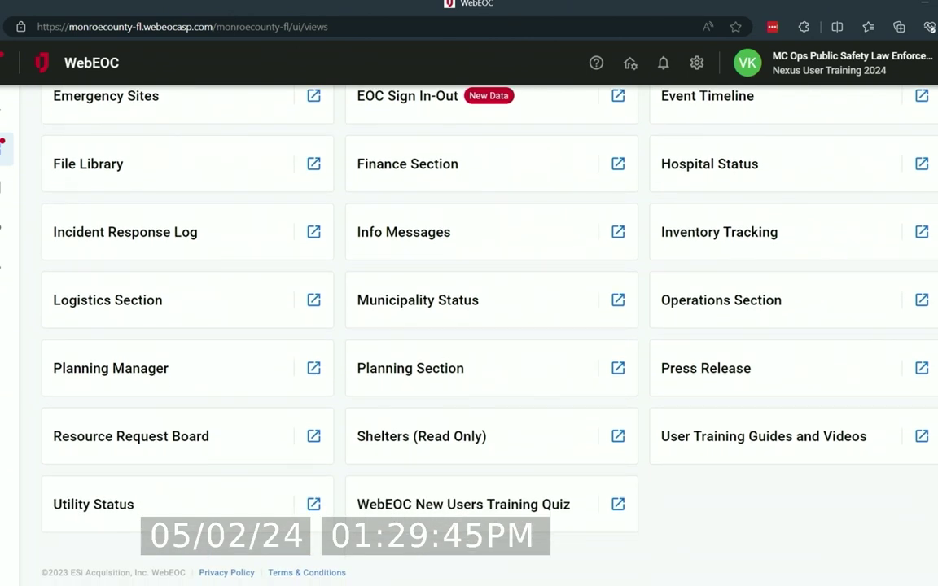
pyautogui.scroll(5, 489, 326)
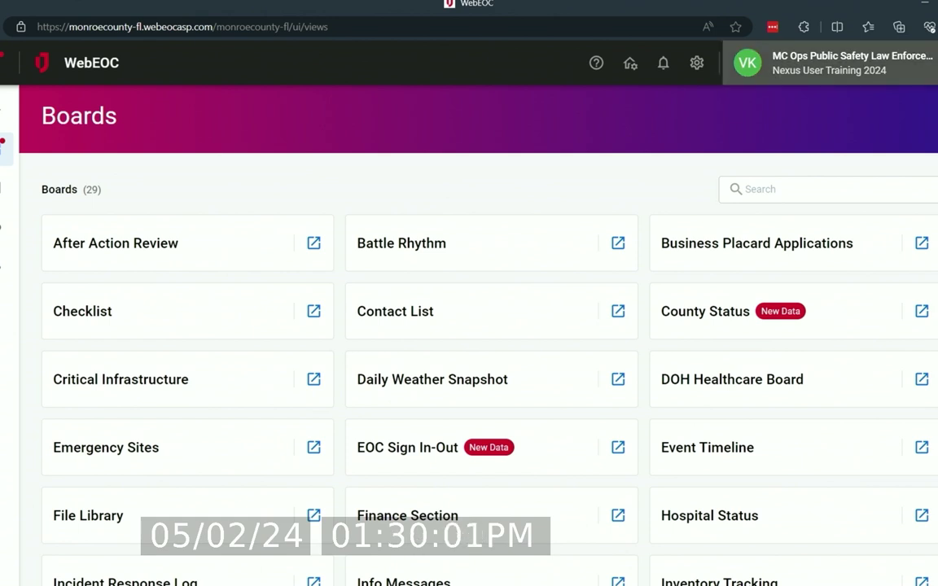
# Switch the account's position to WebEOC
pyautogui.click(828, 62)
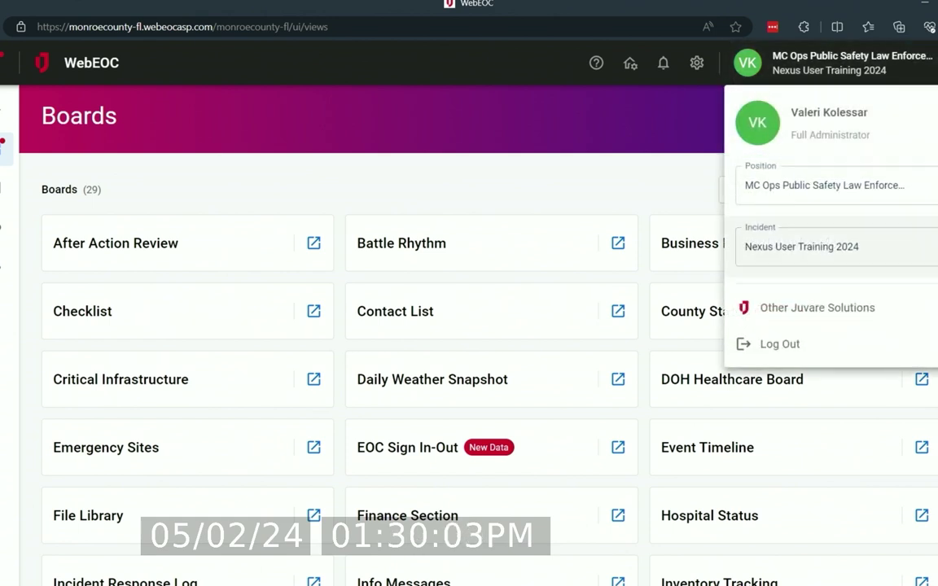
pyautogui.click(823, 184)
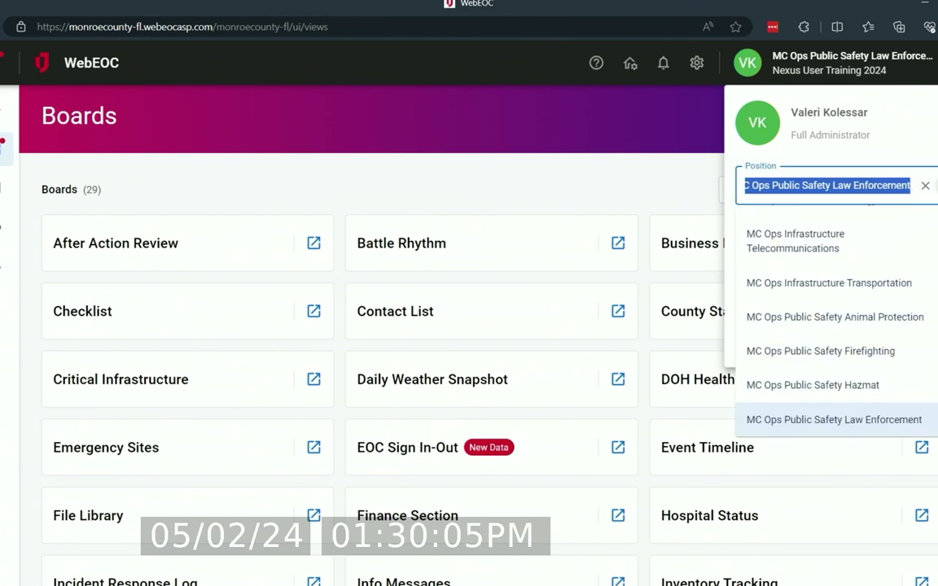
pyautogui.scroll(-5, 830, 326)
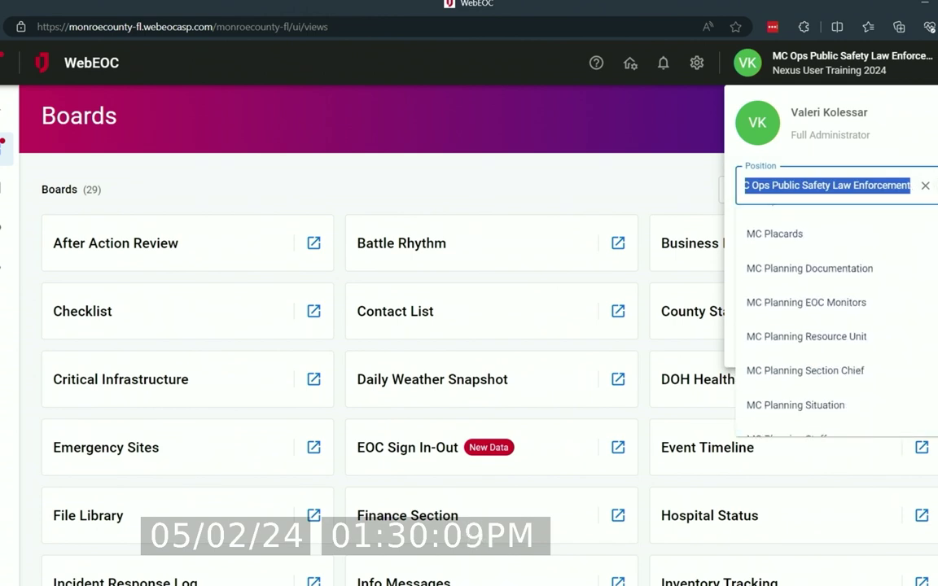
pyautogui.scroll(-3, 831, 326)
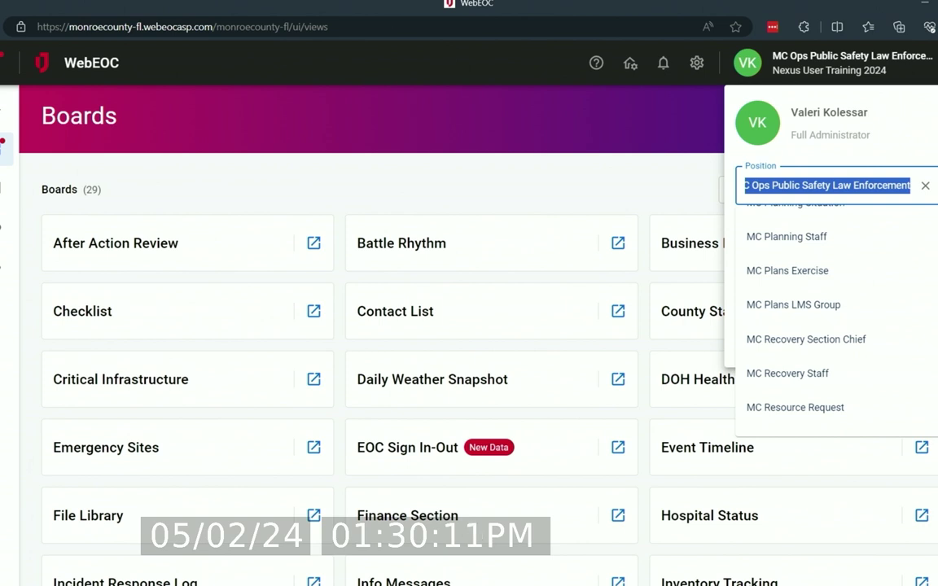
pyautogui.scroll(-3, 814, 342)
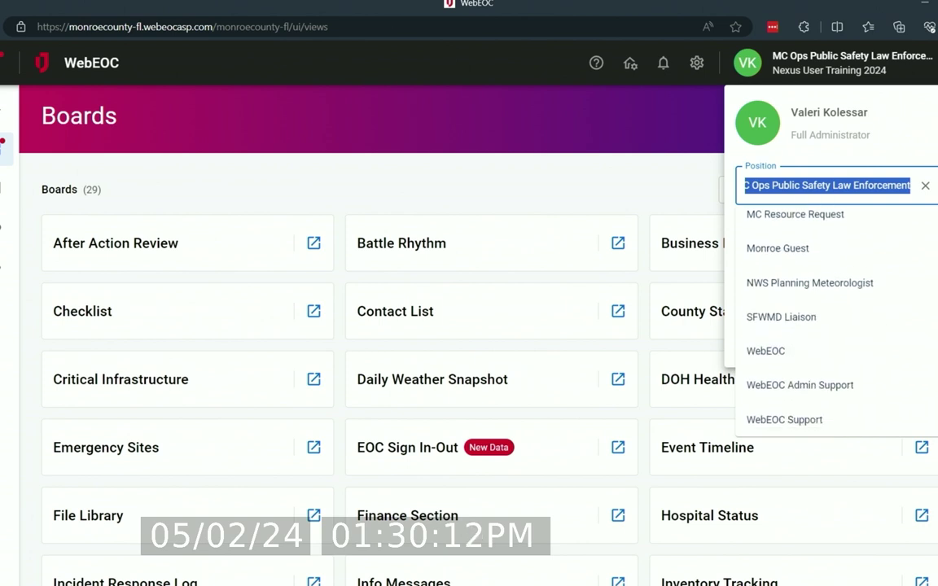
pyautogui.click(774, 347)
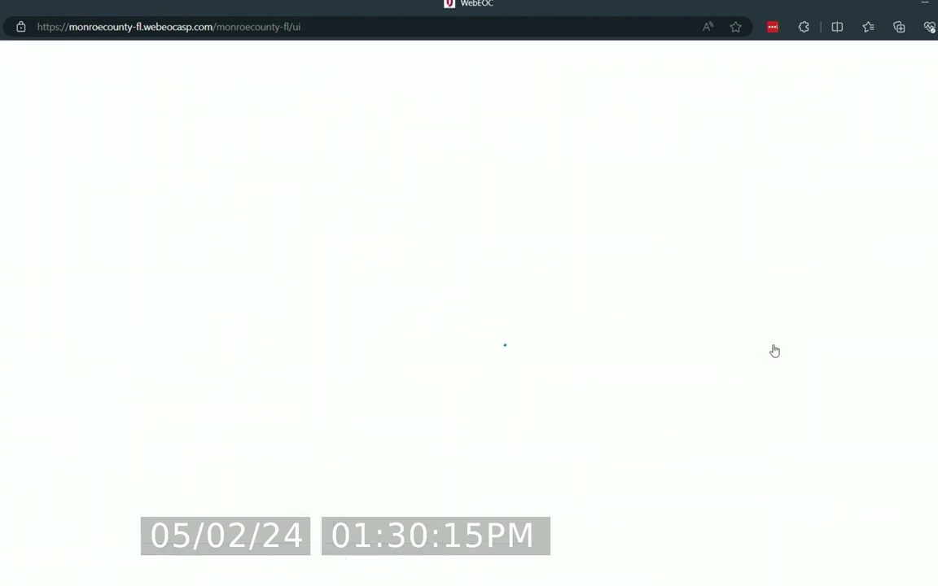
# Open the Boards page for the WebEOC position and look through its boards
pyautogui.moveTo(15, 125)
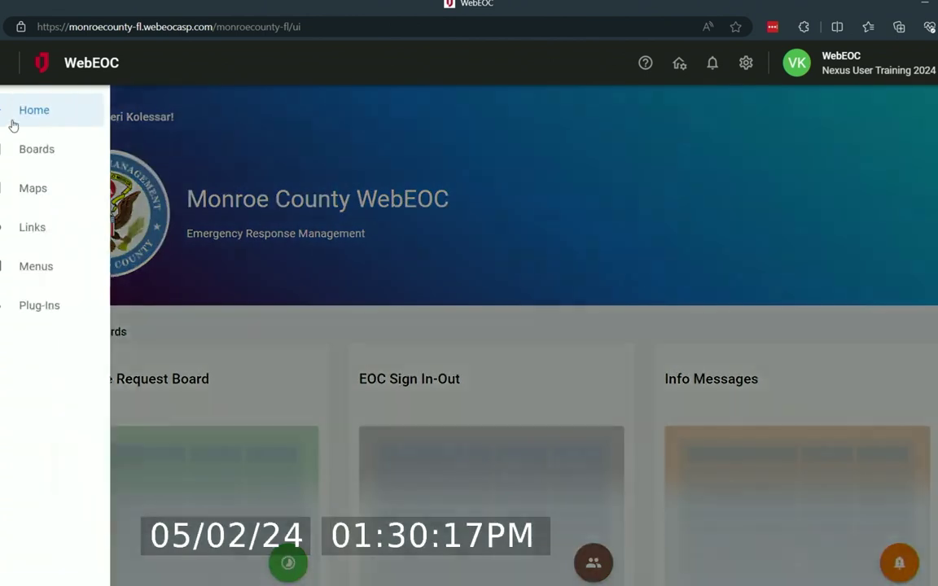
pyautogui.click(31, 147)
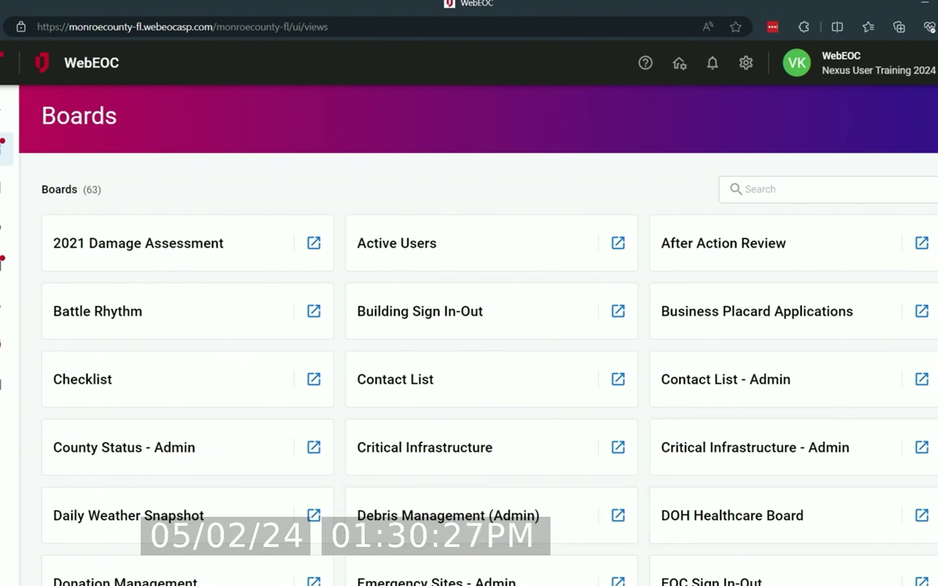
pyautogui.scroll(-5, 481, 342)
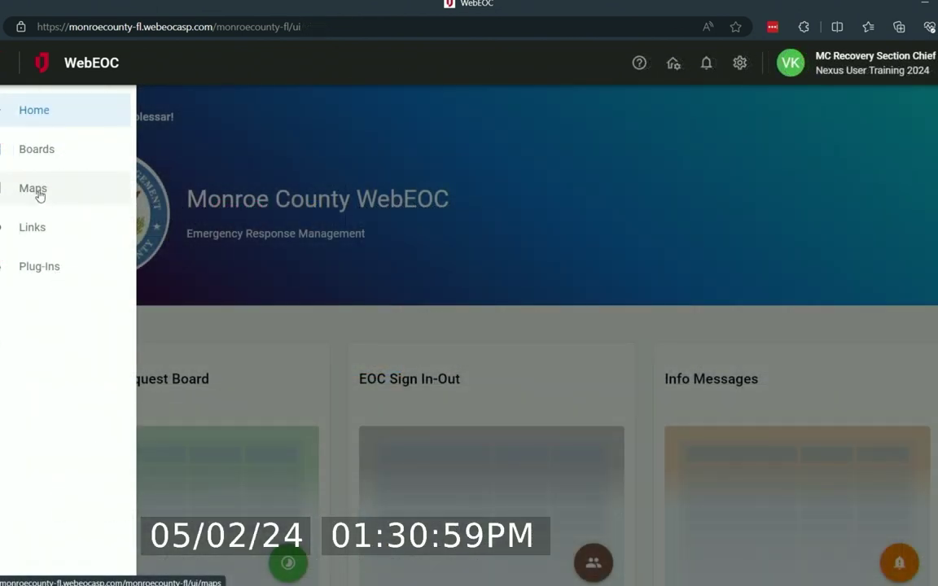
# Open the Common Operating Picture map and locate Mariners Hospital on it, closing the search result popup
pyautogui.click(36, 193)
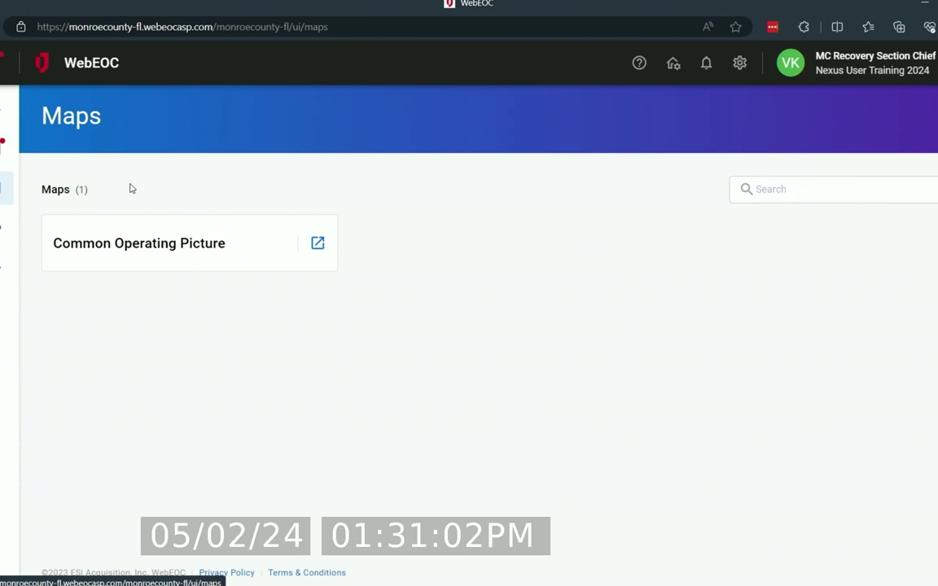
pyautogui.click(130, 249)
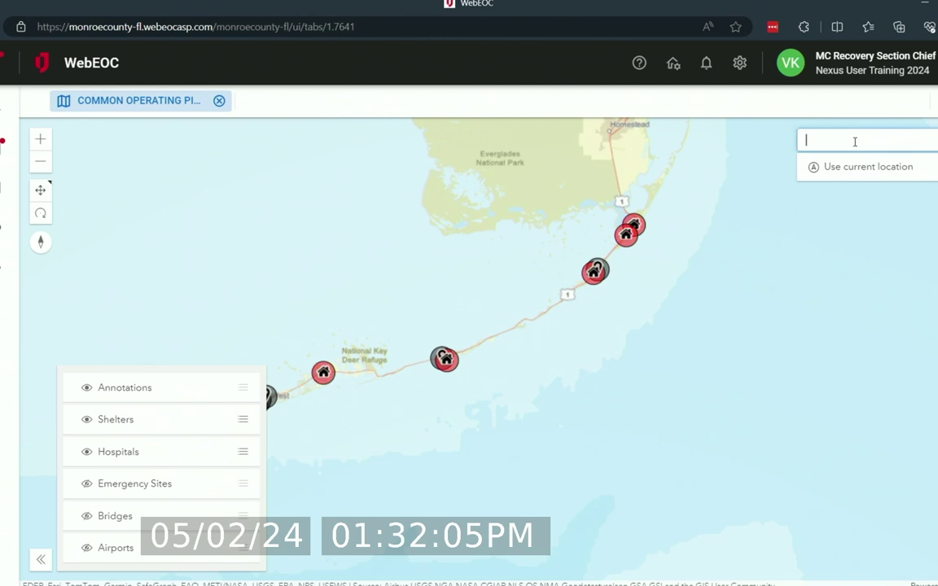
pyautogui.write('Mariners Hospital')
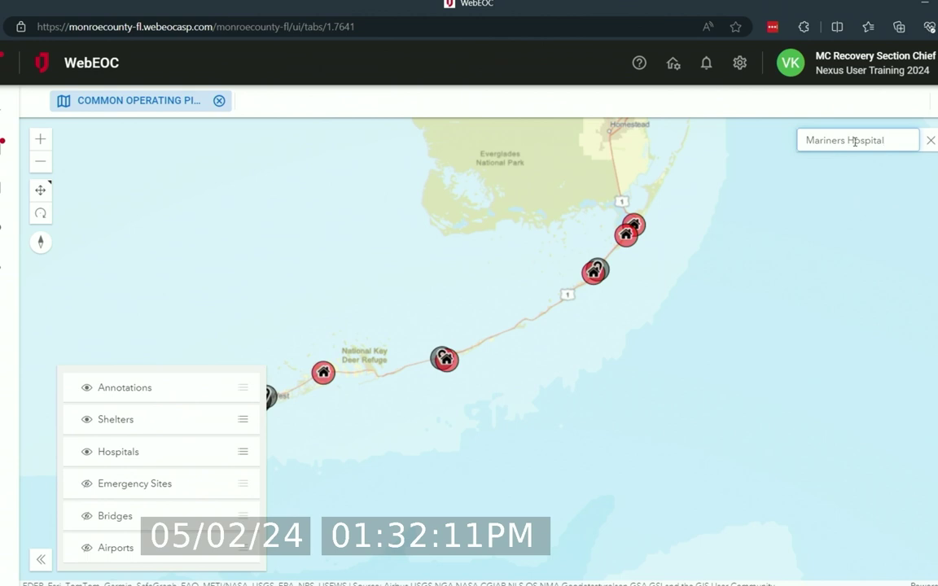
pyautogui.press('Return')
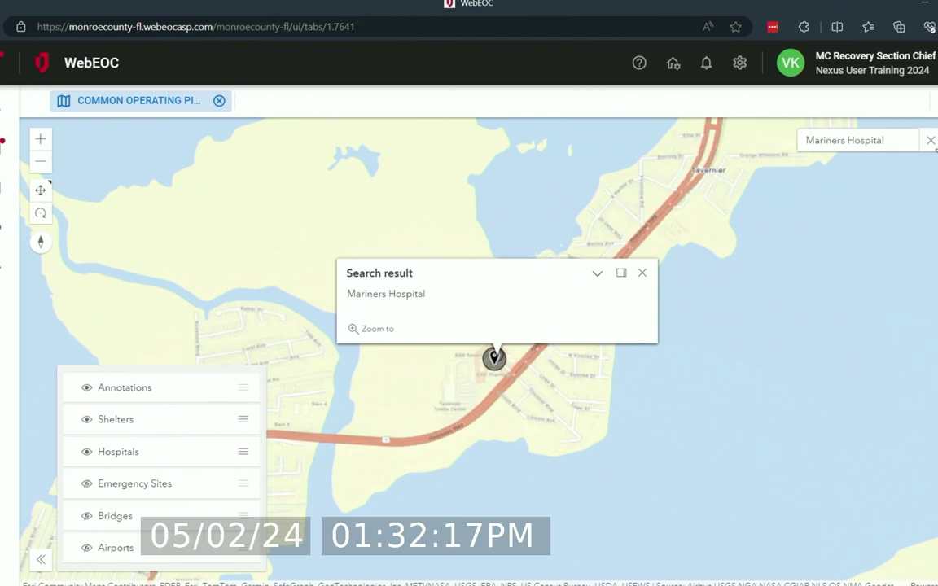
pyautogui.click(642, 274)
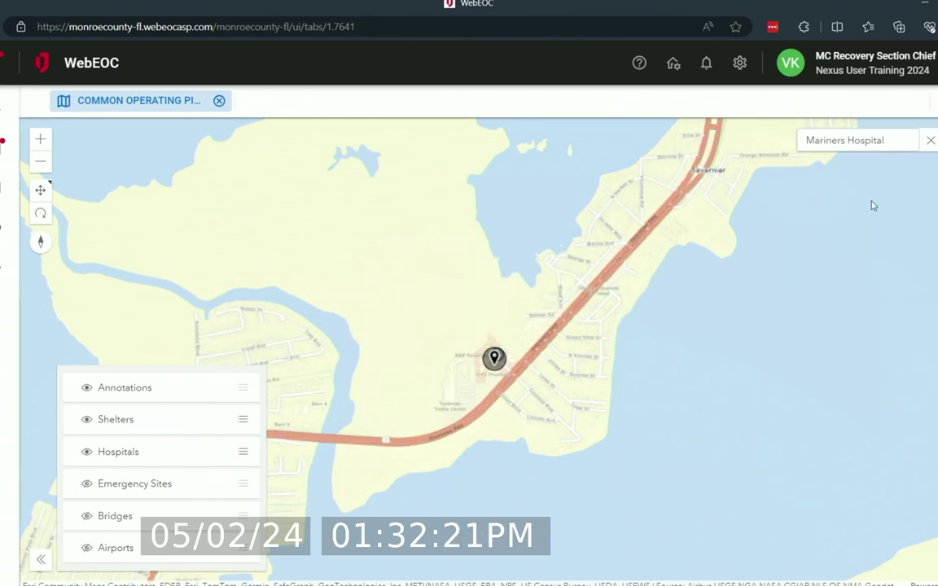
# Preview the Streets (Night) and Imagery Hybrid basemaps, and set the map's basemap to Navigation
pyautogui.click(928, 176)
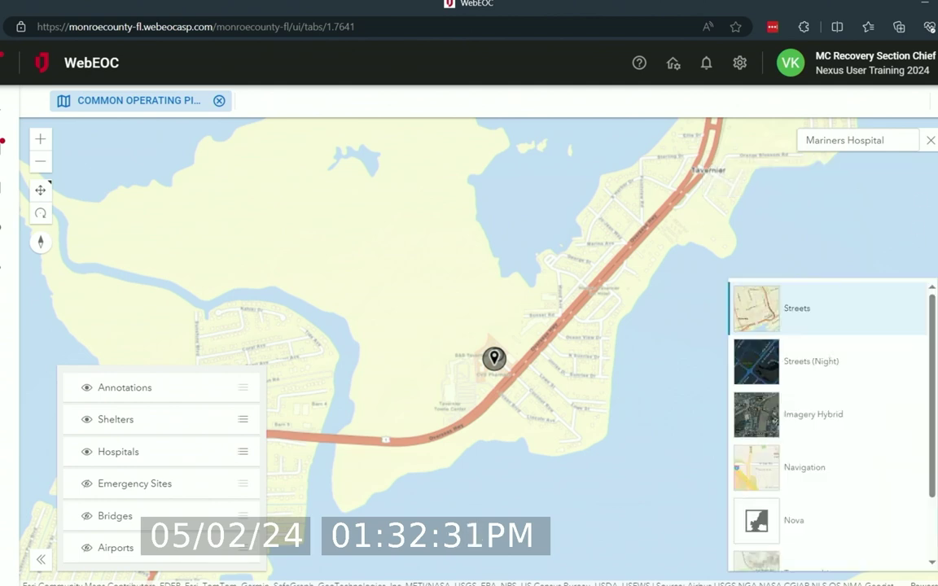
pyautogui.click(840, 372)
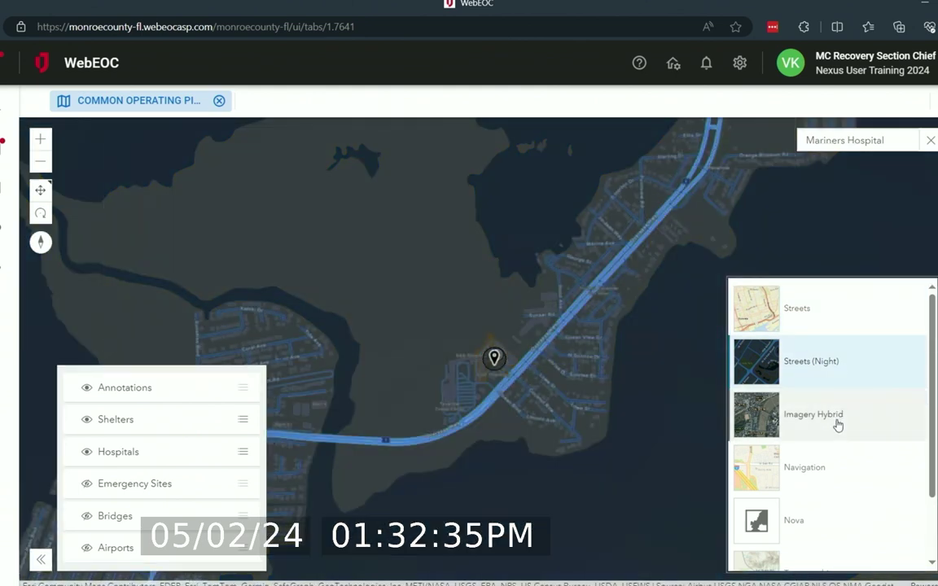
pyautogui.click(838, 425)
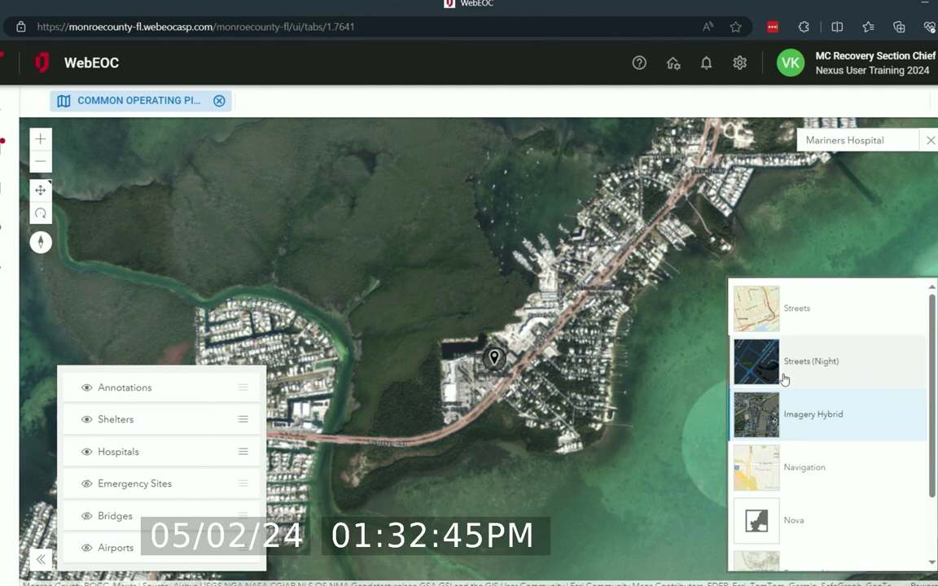
pyautogui.click(840, 472)
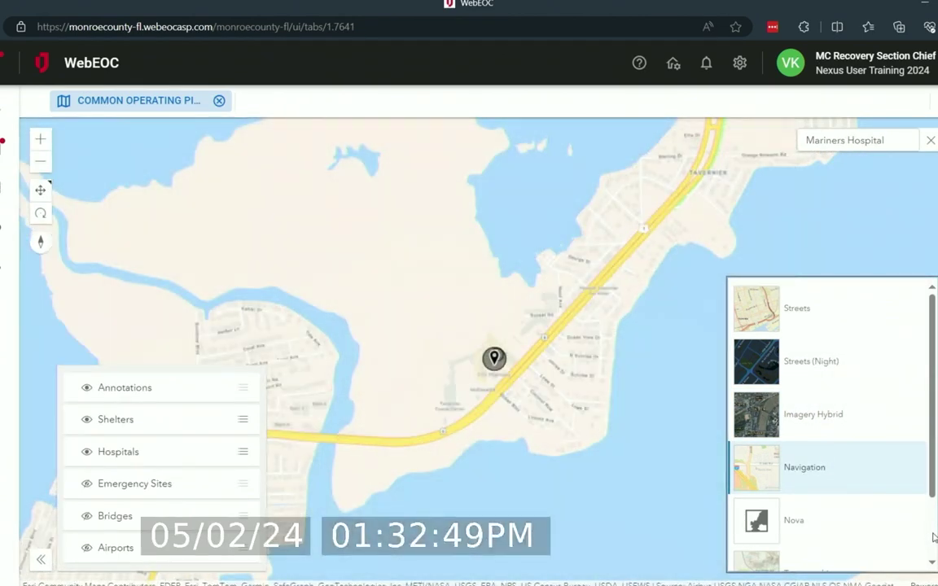
pyautogui.scroll(-2, 933, 537)
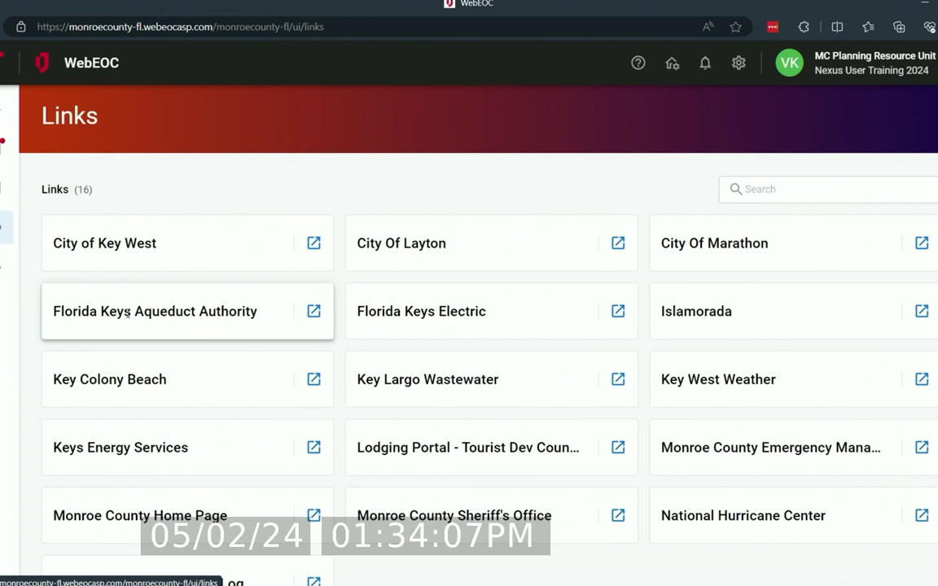
# View the Florida Keys Aqueduct Authority website from the Links page, and open the Search tool from the WebEOC Plug-Ins page
pyautogui.click(313, 312)
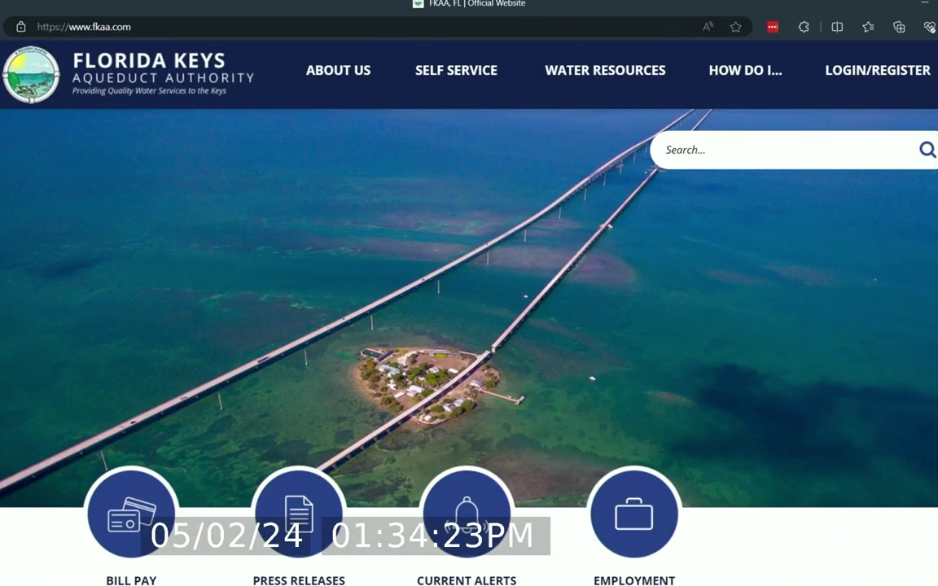
pyautogui.moveTo(8, 134)
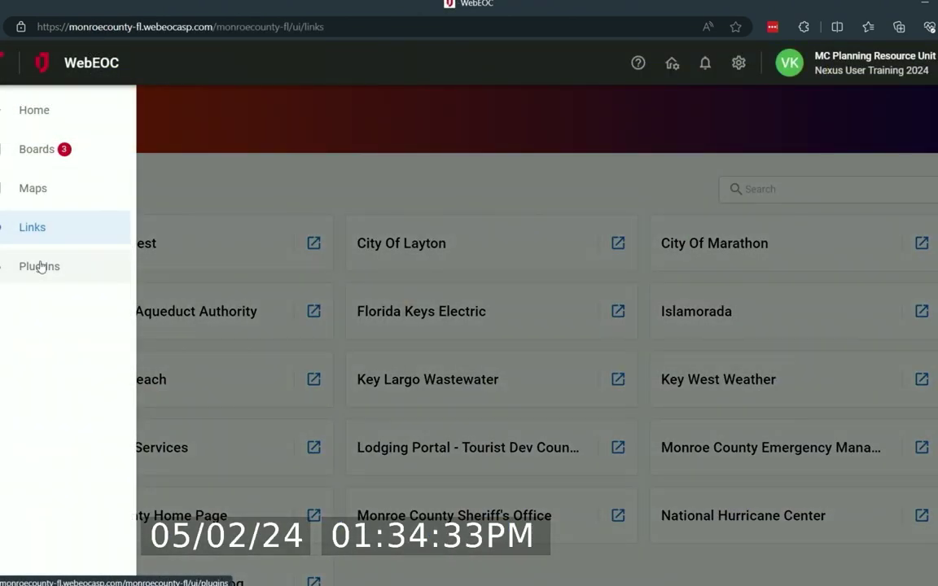
pyautogui.click(40, 267)
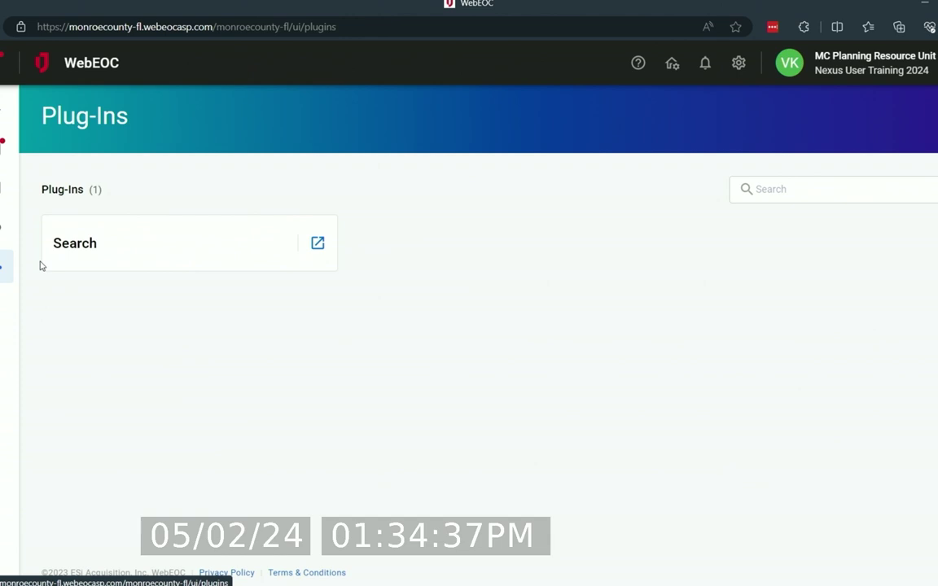
pyautogui.click(89, 247)
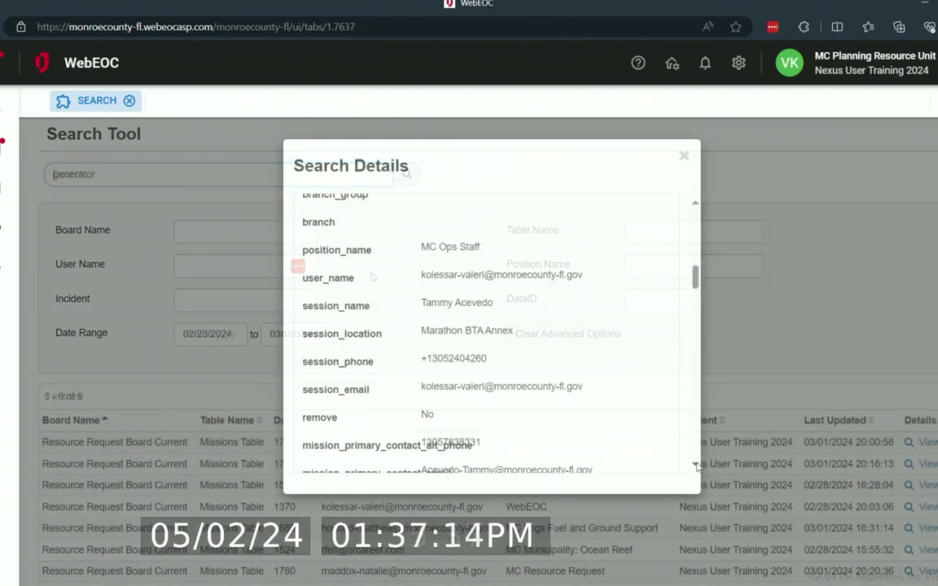
# Examine the mission, billing, attachment and logistics fields in the Search Details of the opened generator search record
pyautogui.scroll(-5, 696, 464)
pyautogui.scroll(-10, 696, 466)
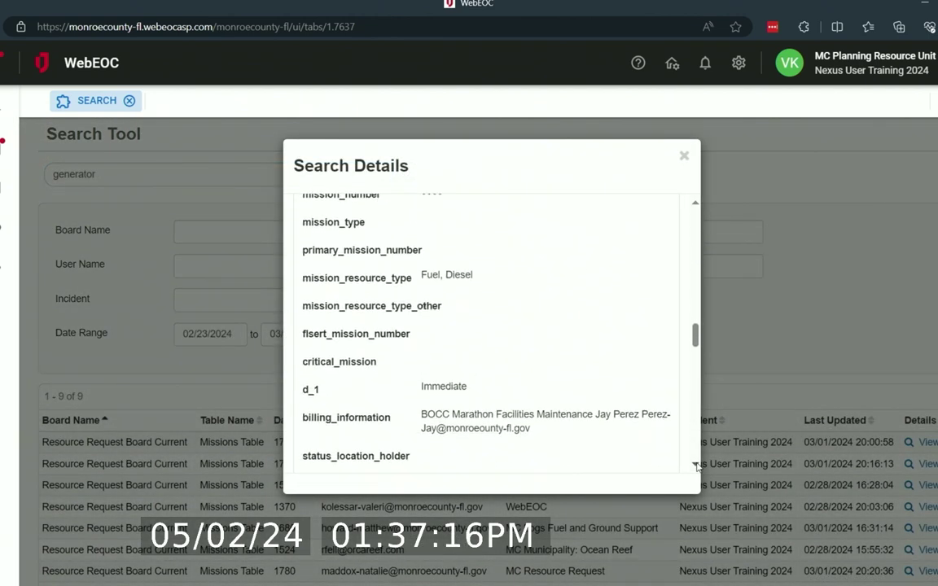
pyautogui.scroll(-6, 696, 466)
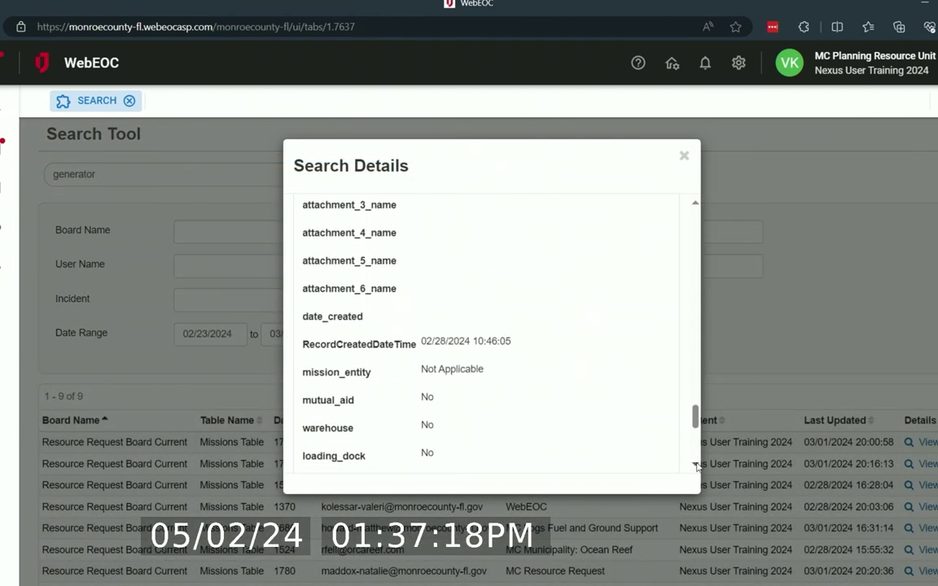